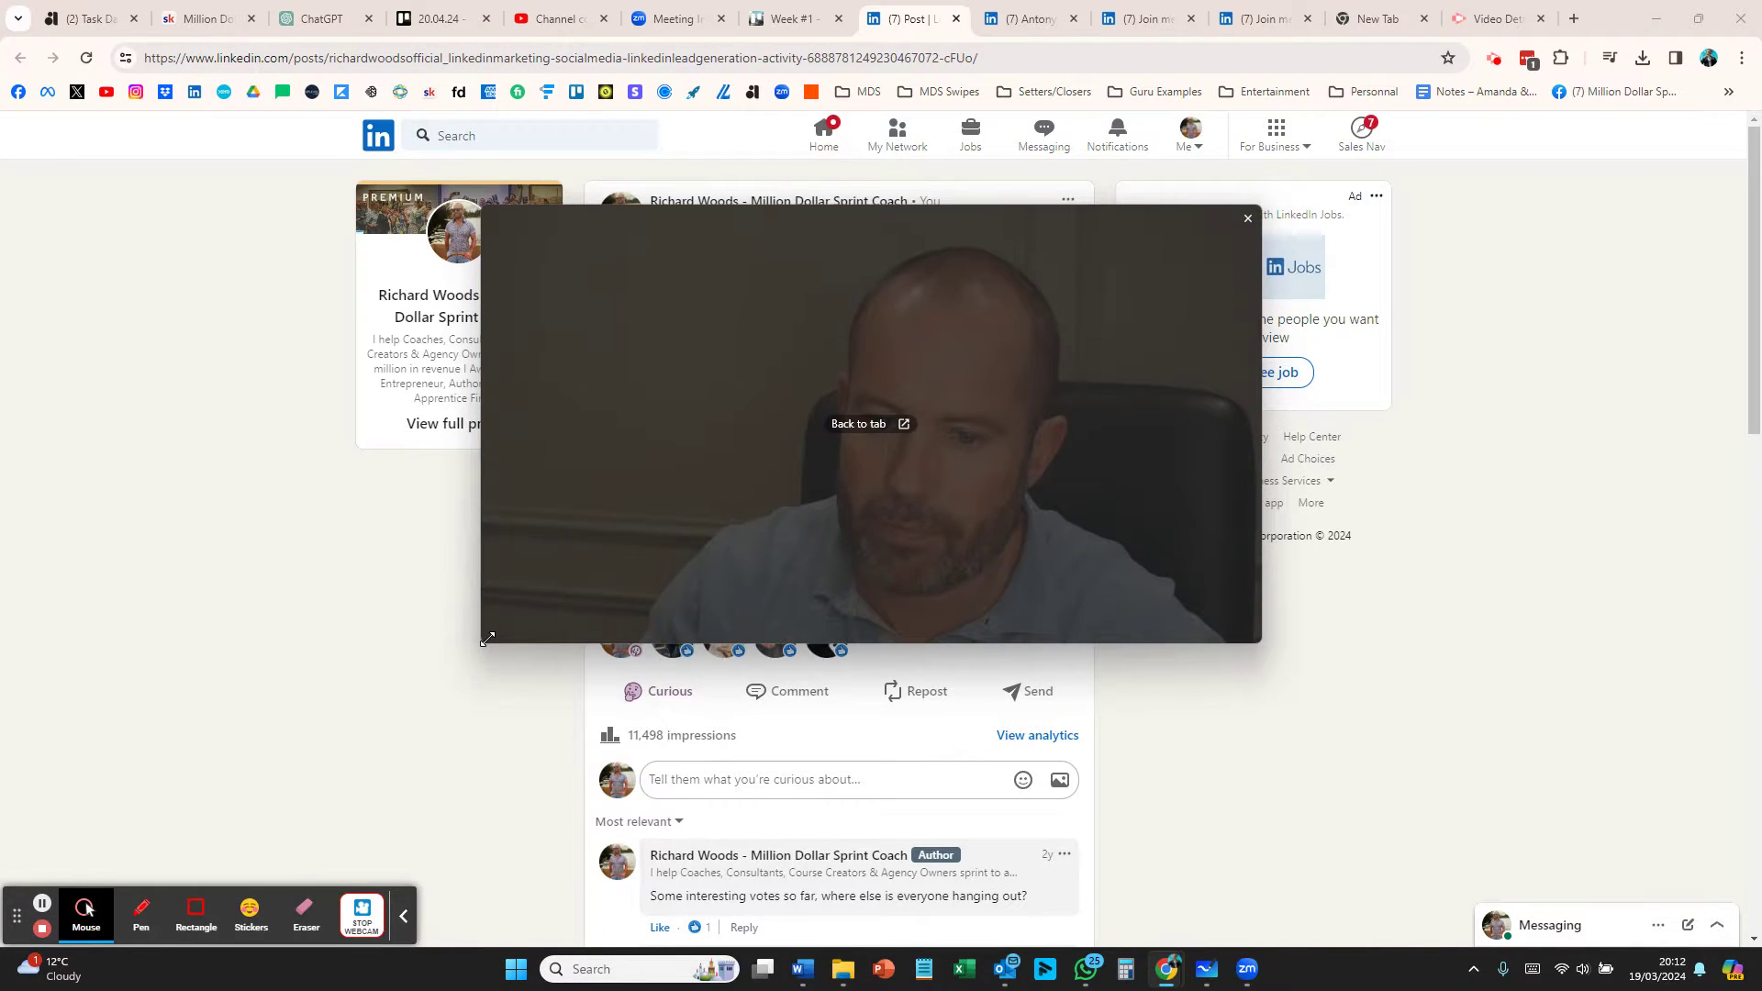
- Start a repost of the poll post with added thoughts
drag(487, 639, 783, 474)
drag(988, 448, 1456, 269)
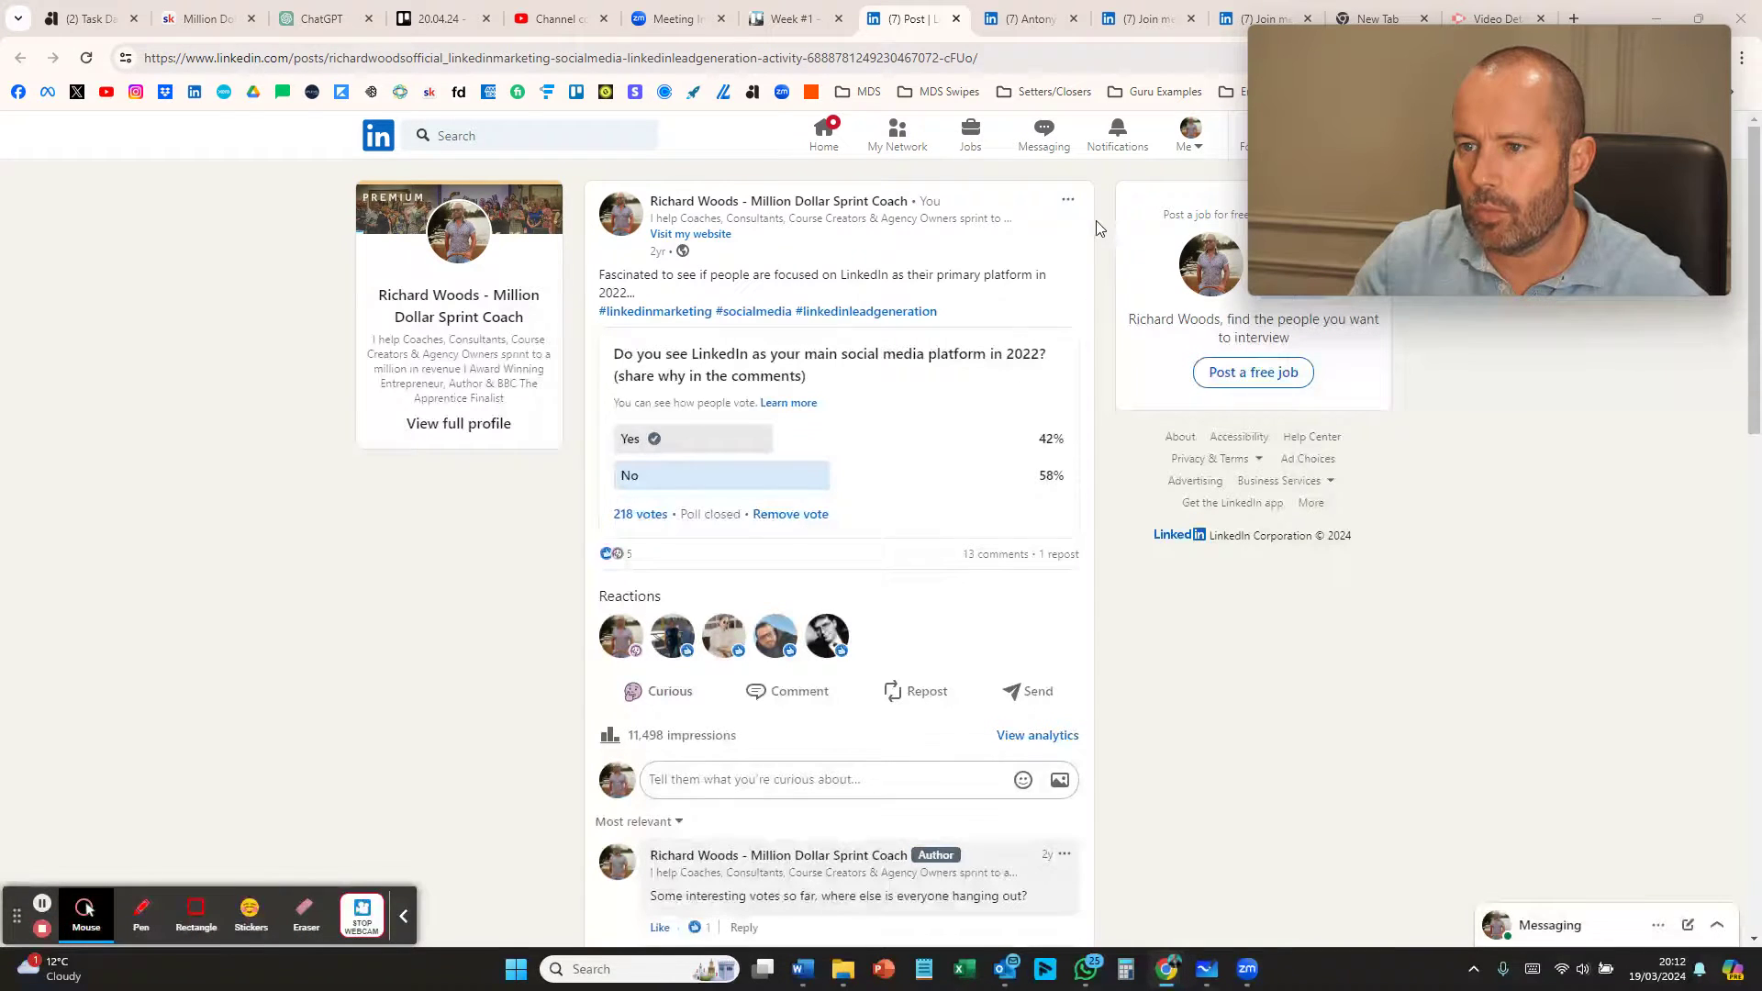
click(909, 701)
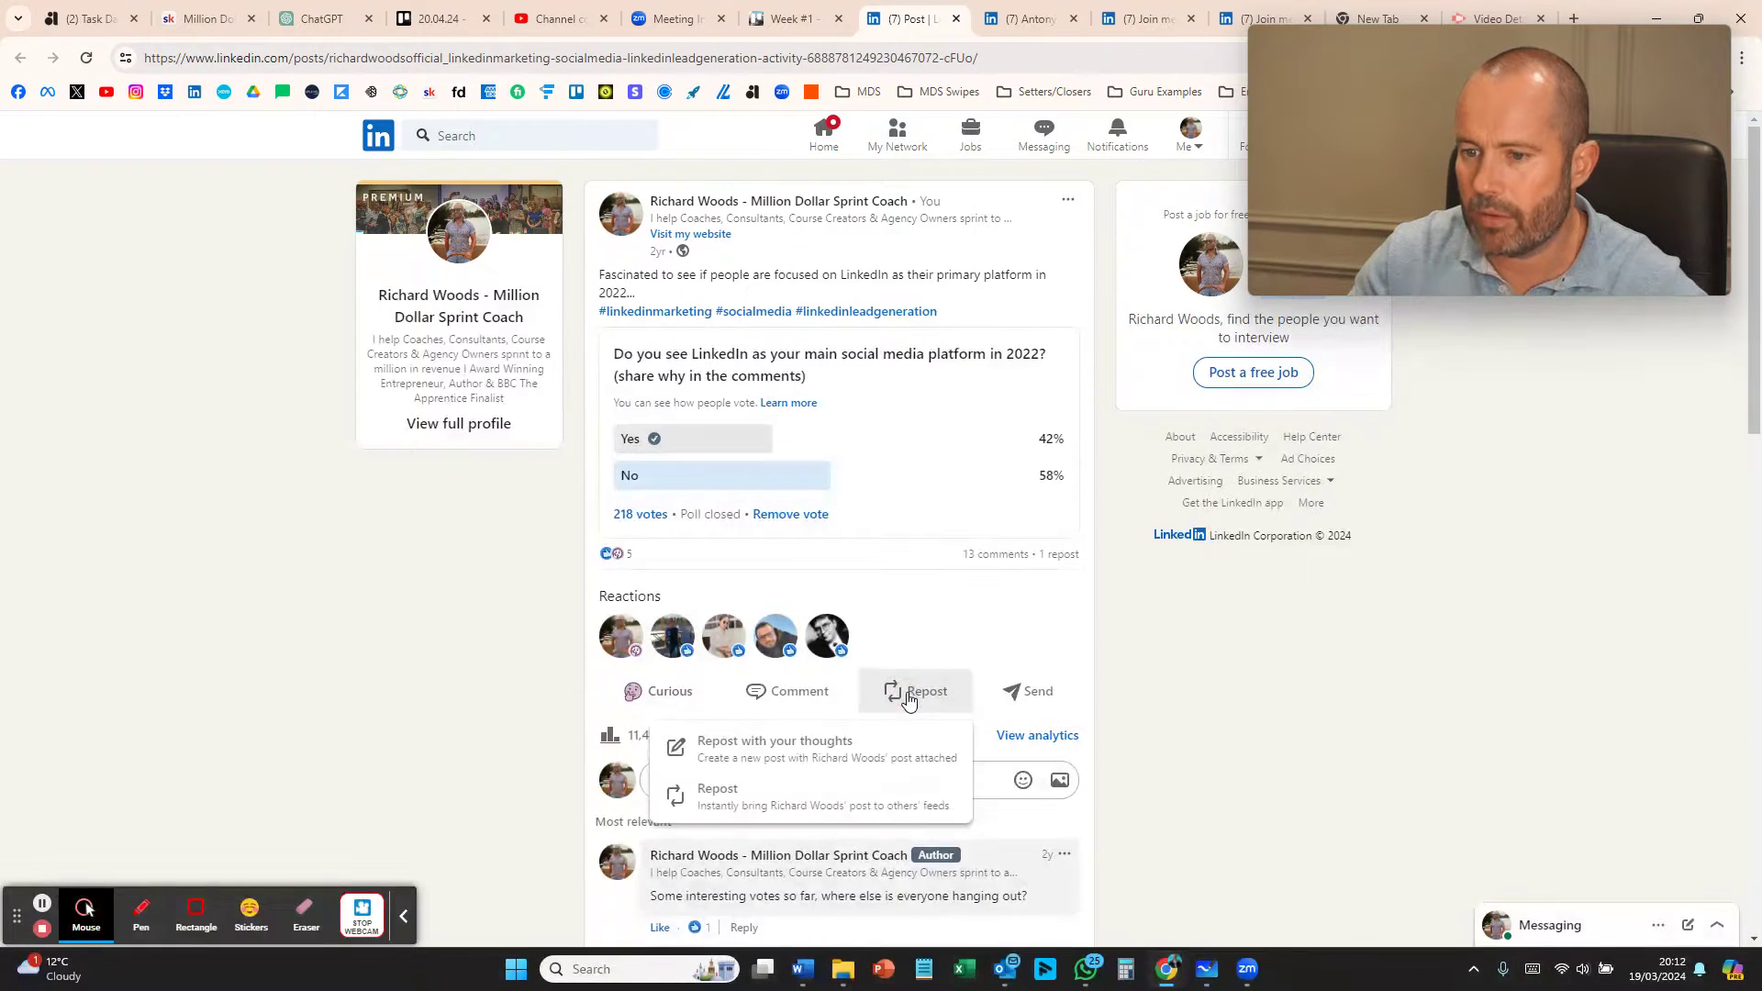
click(760, 757)
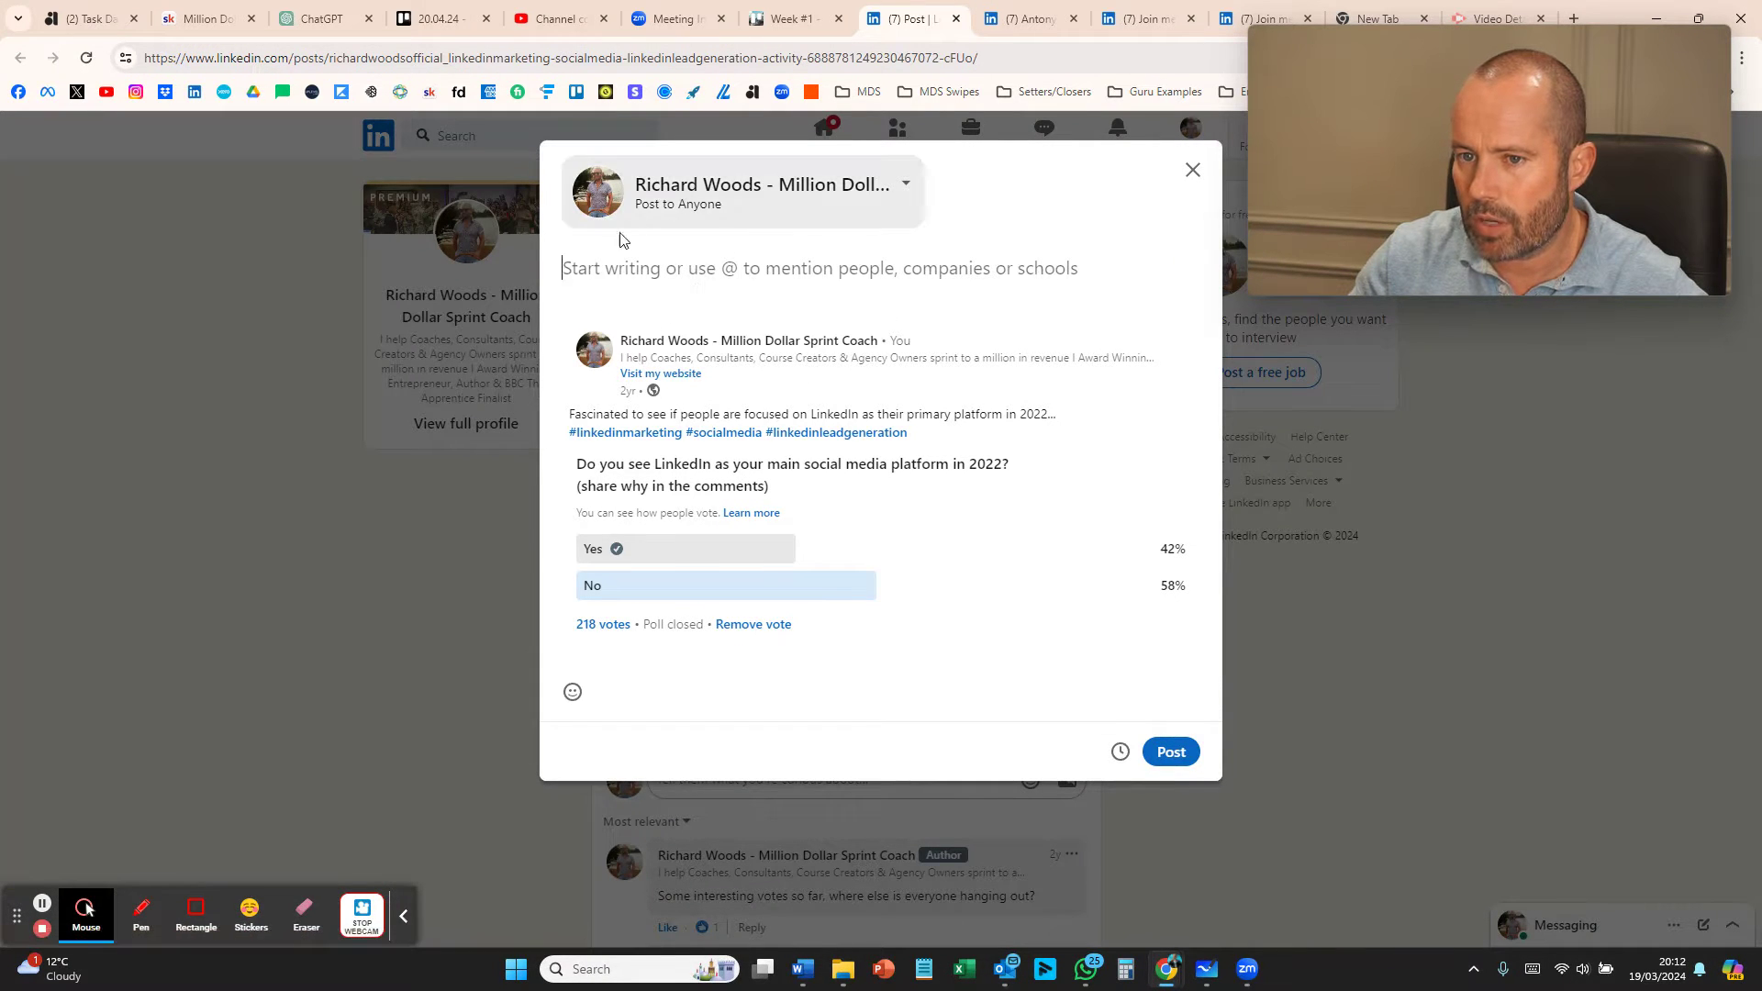
- Set the repost author to the Linkedin For Breakfast page and save that identity
click(905, 185)
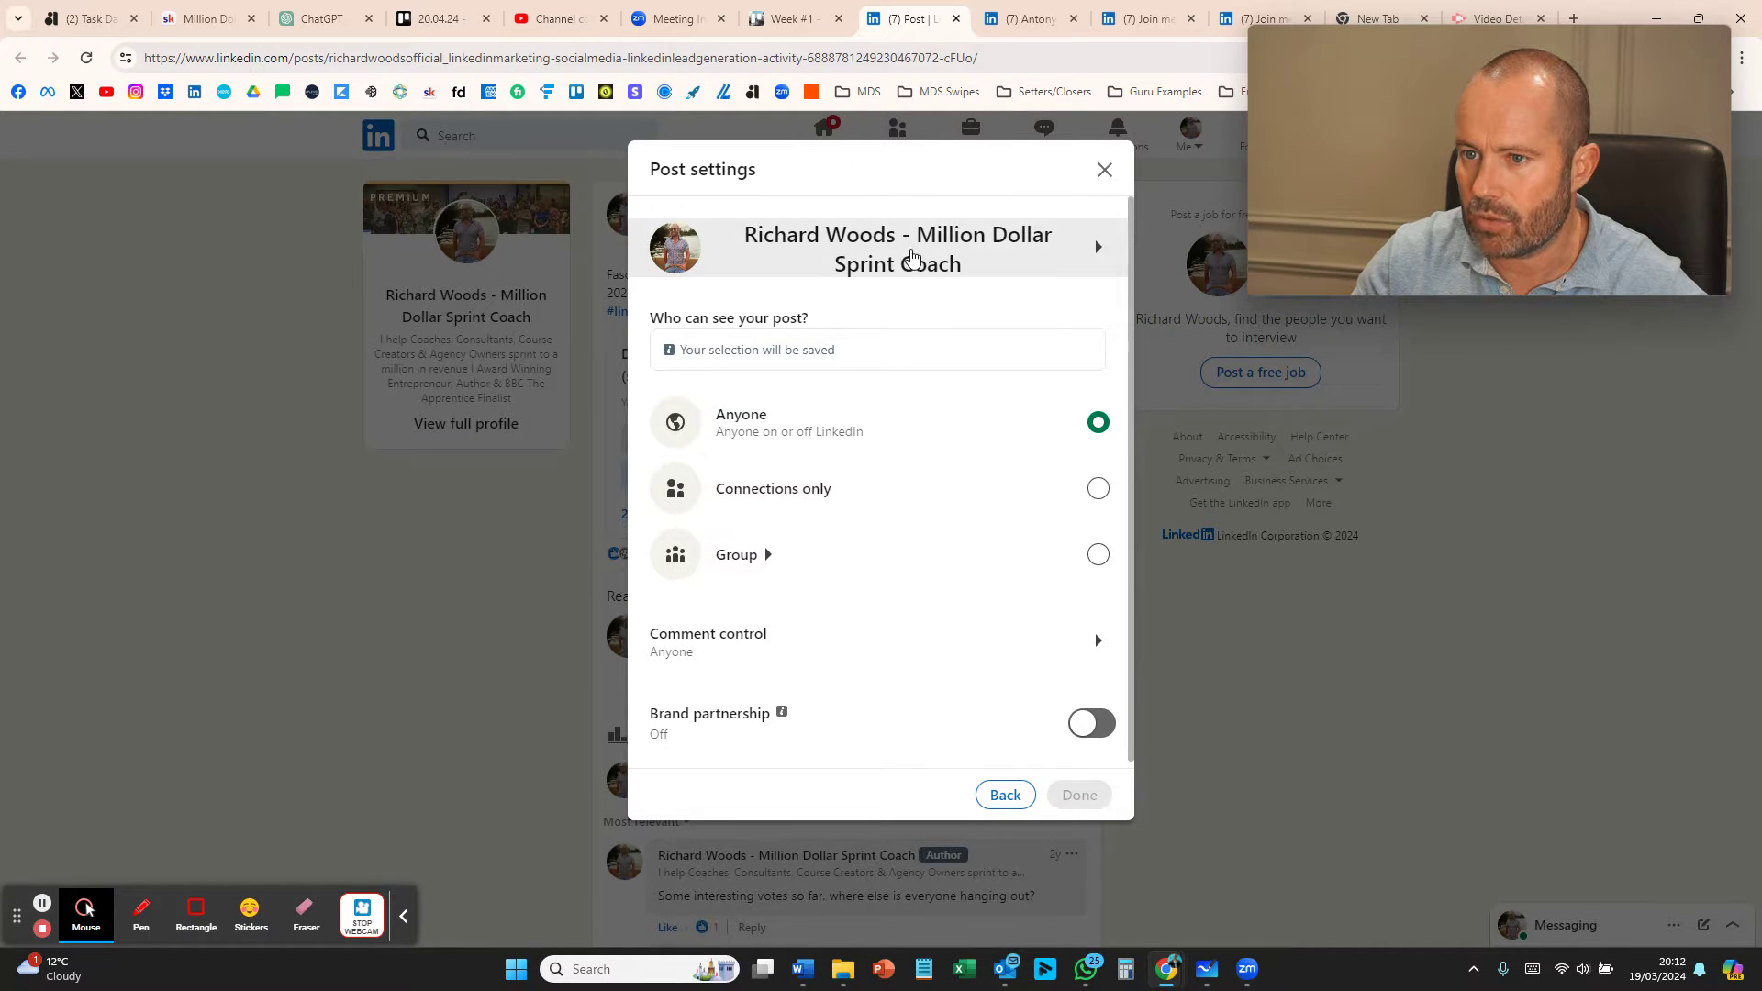
click(911, 258)
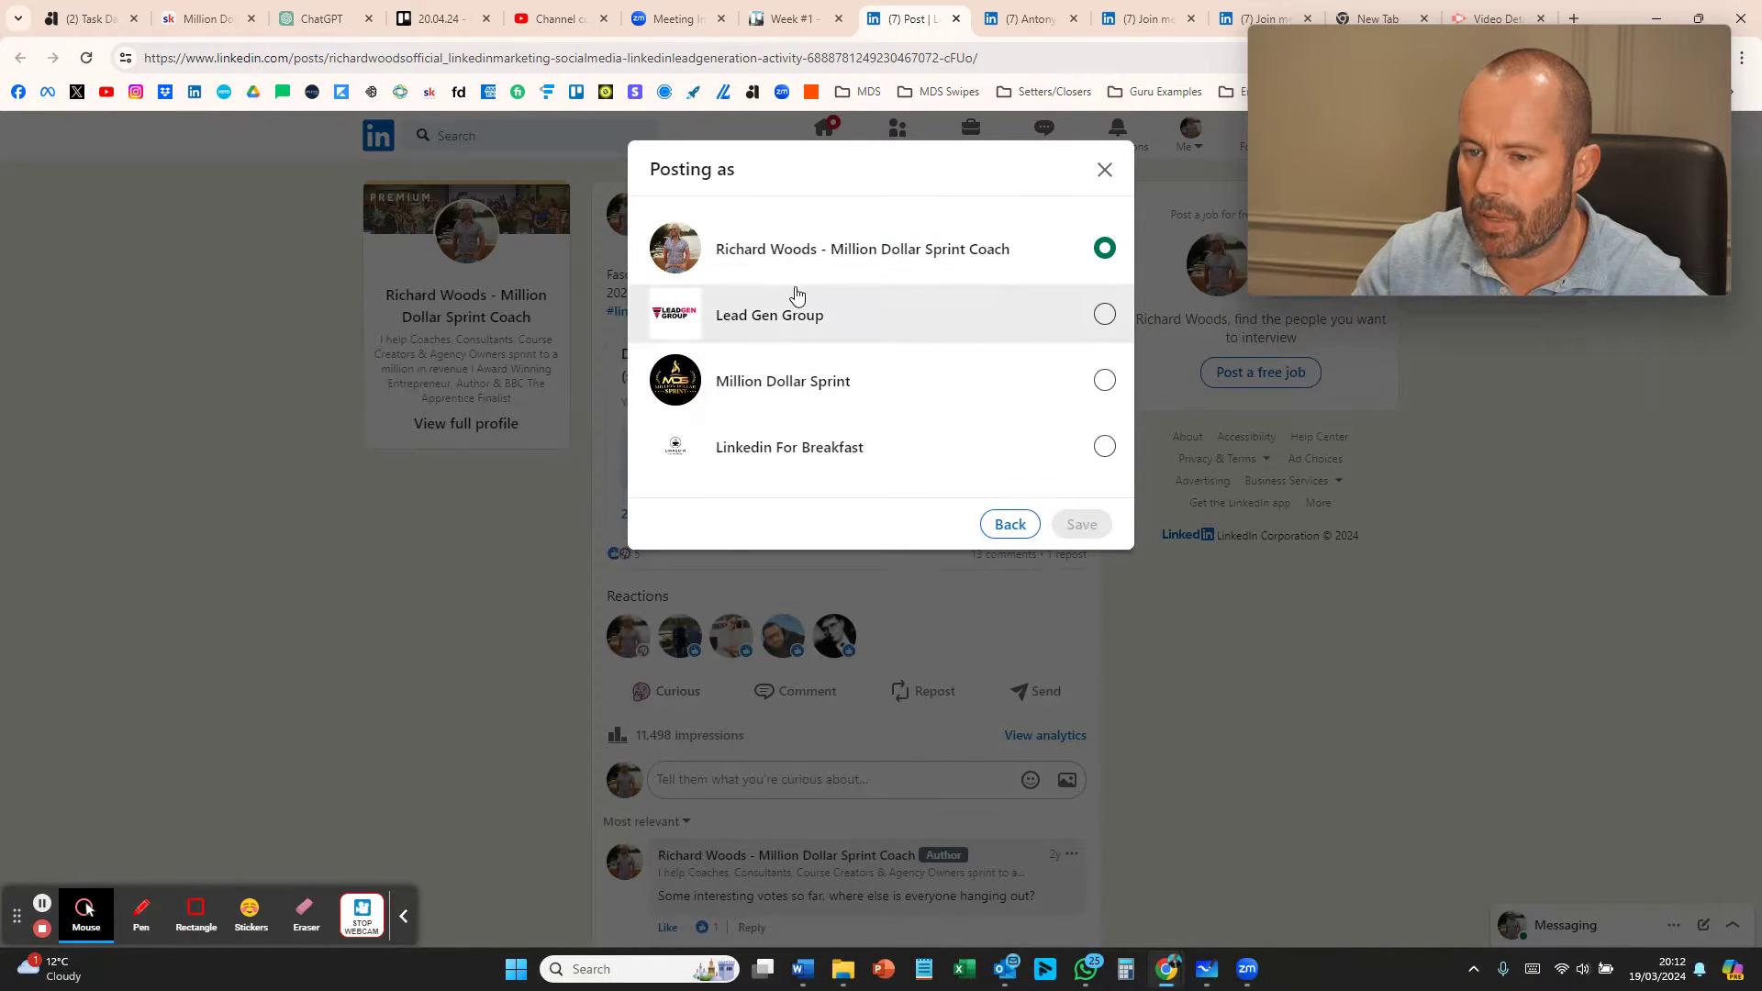
click(1104, 448)
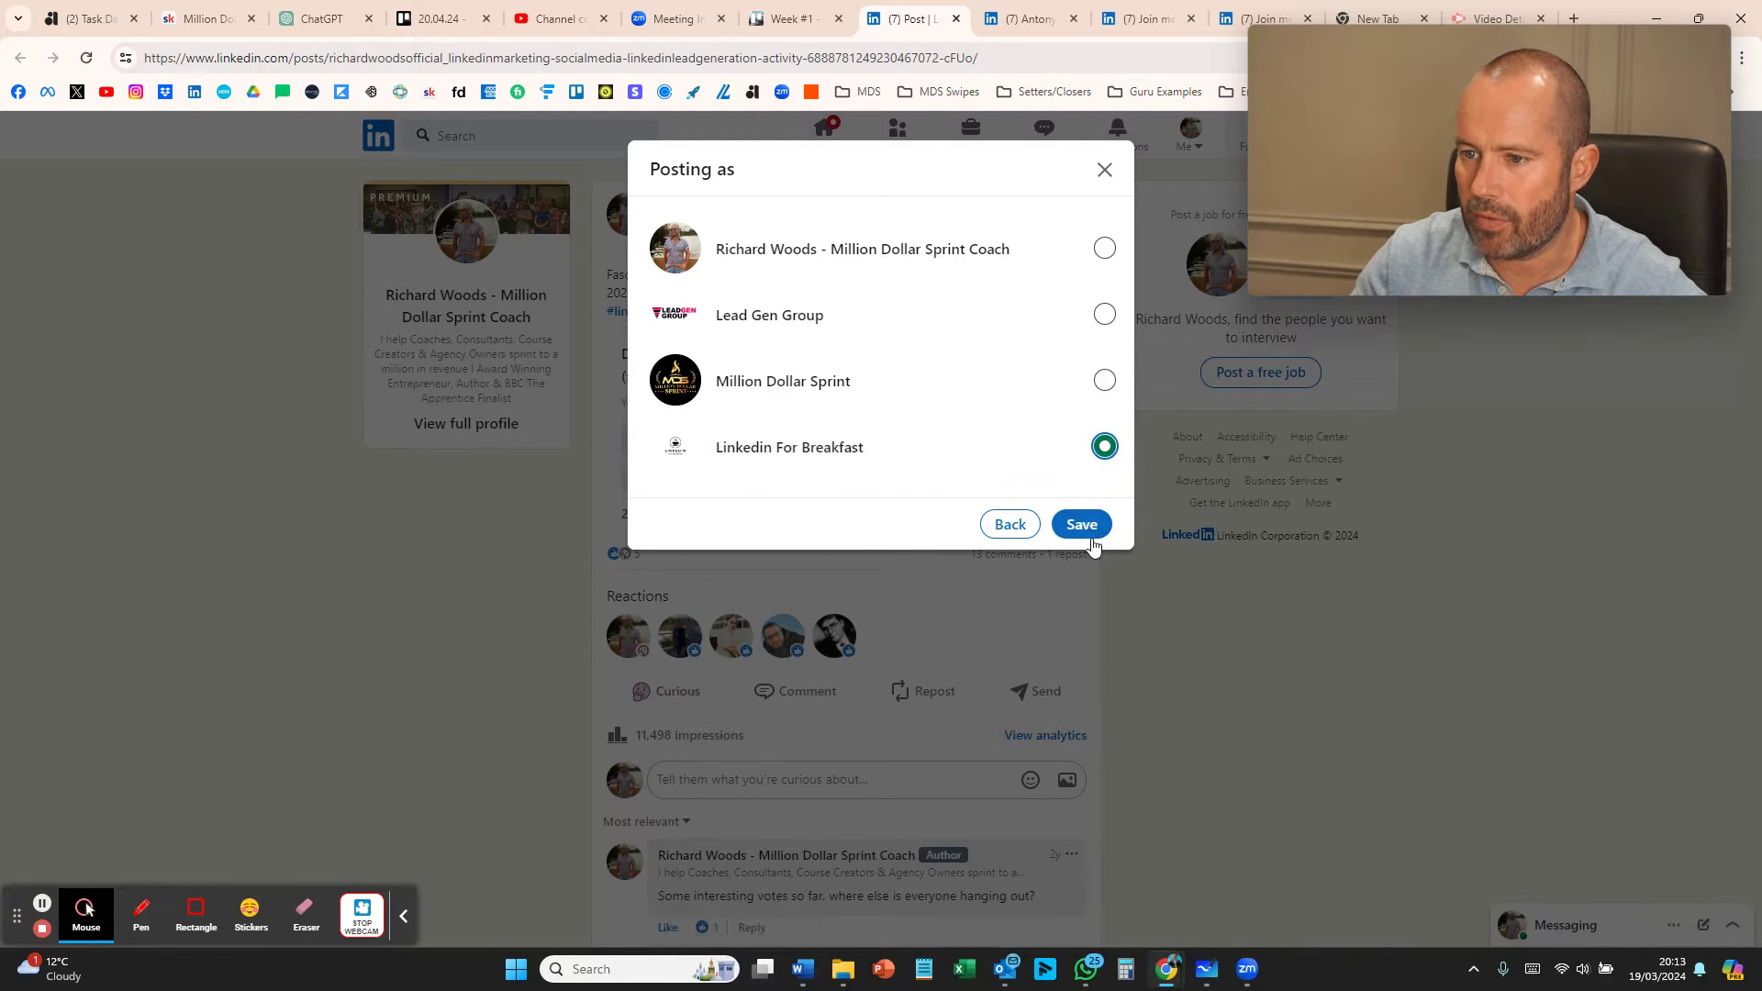
click(1086, 525)
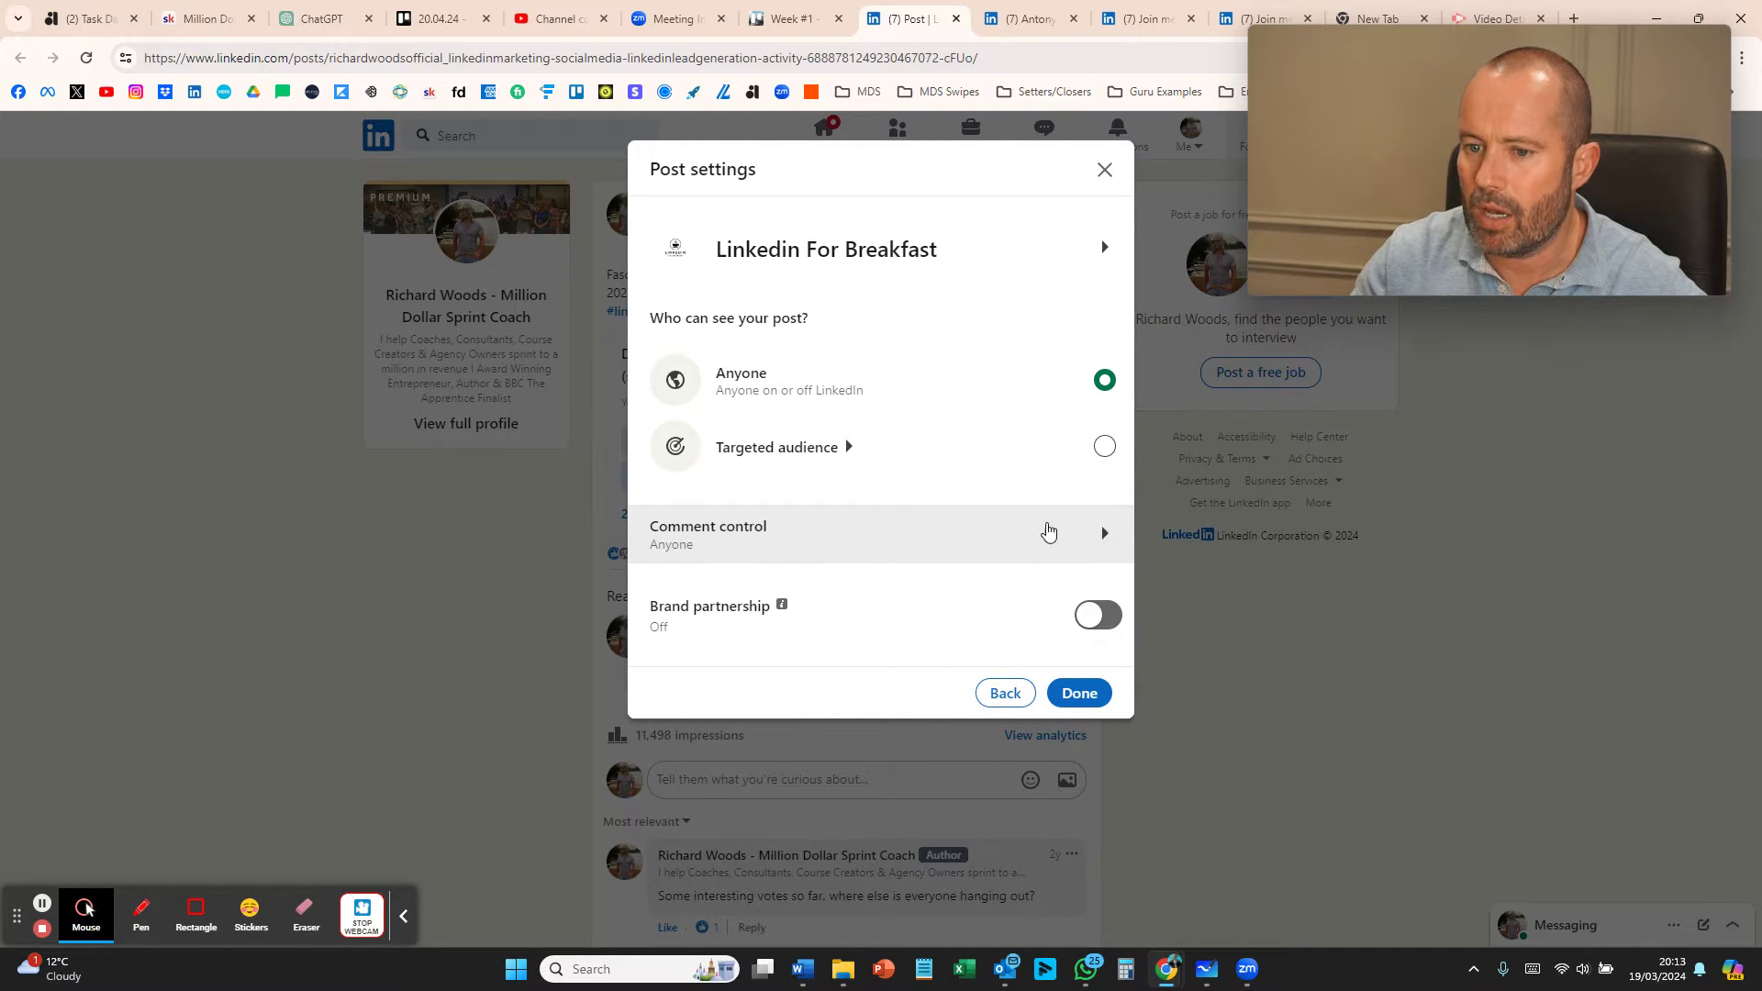
- Write the comment "I would love to see what people think - interesting results so far..." and correct peopke and intresting
click(1081, 699)
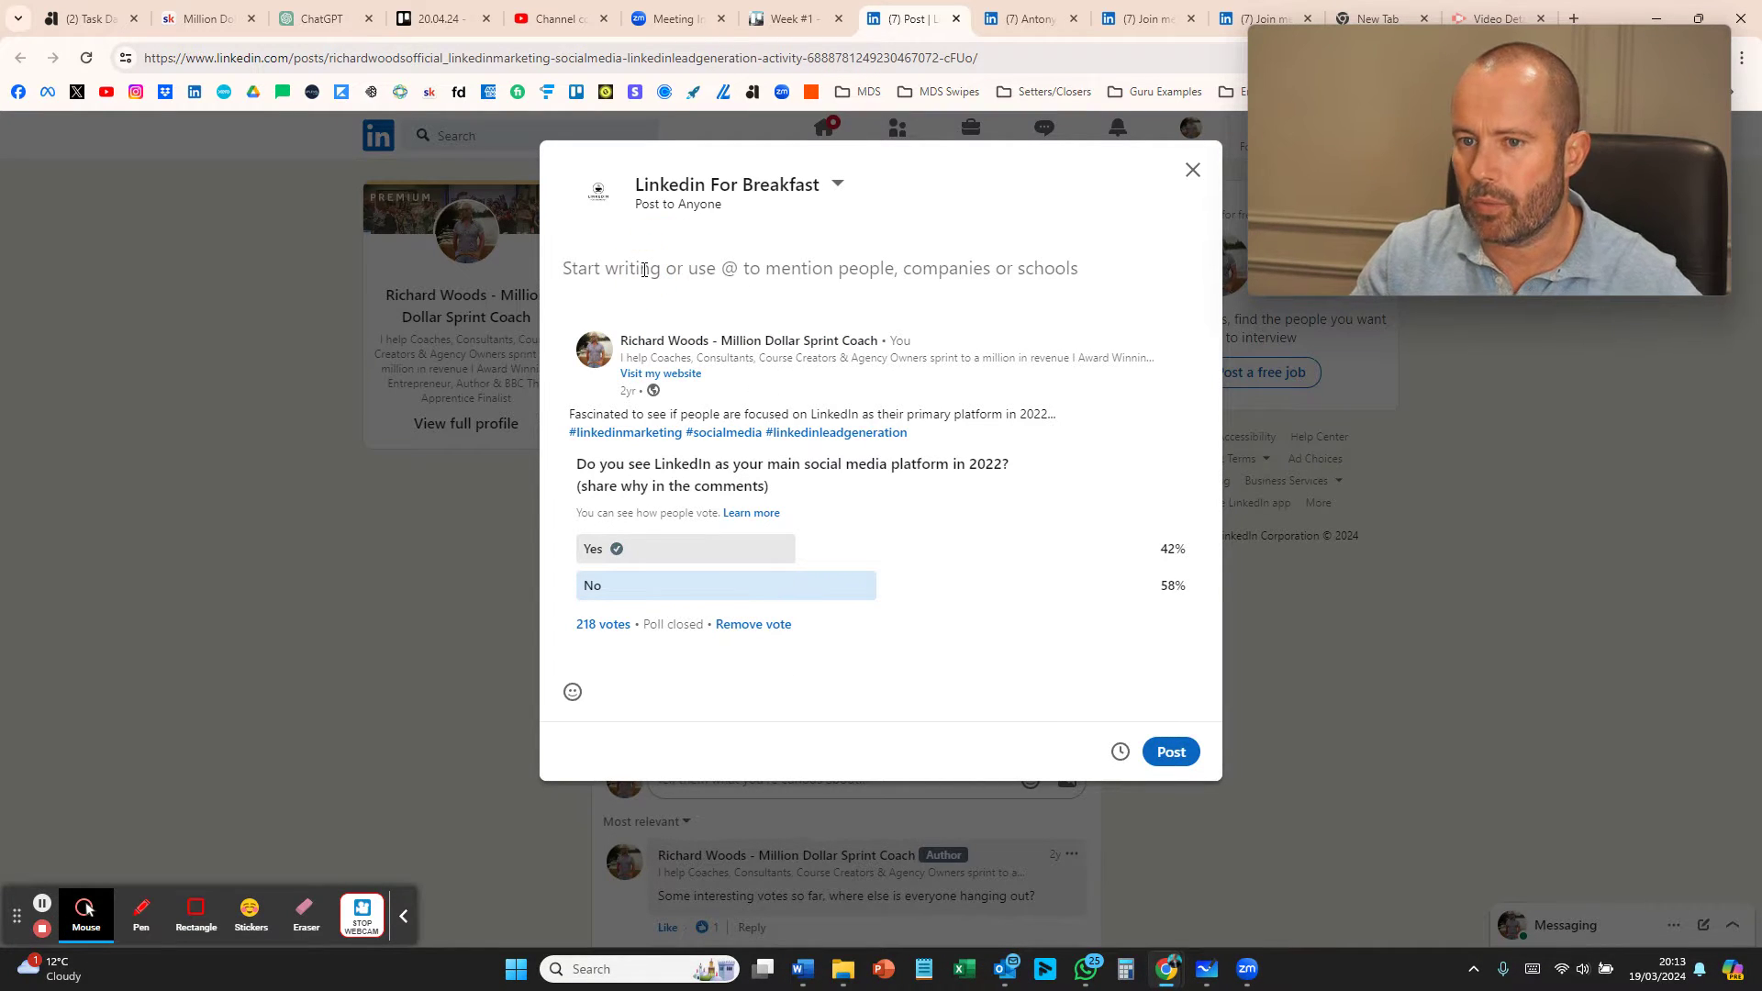
text(I)
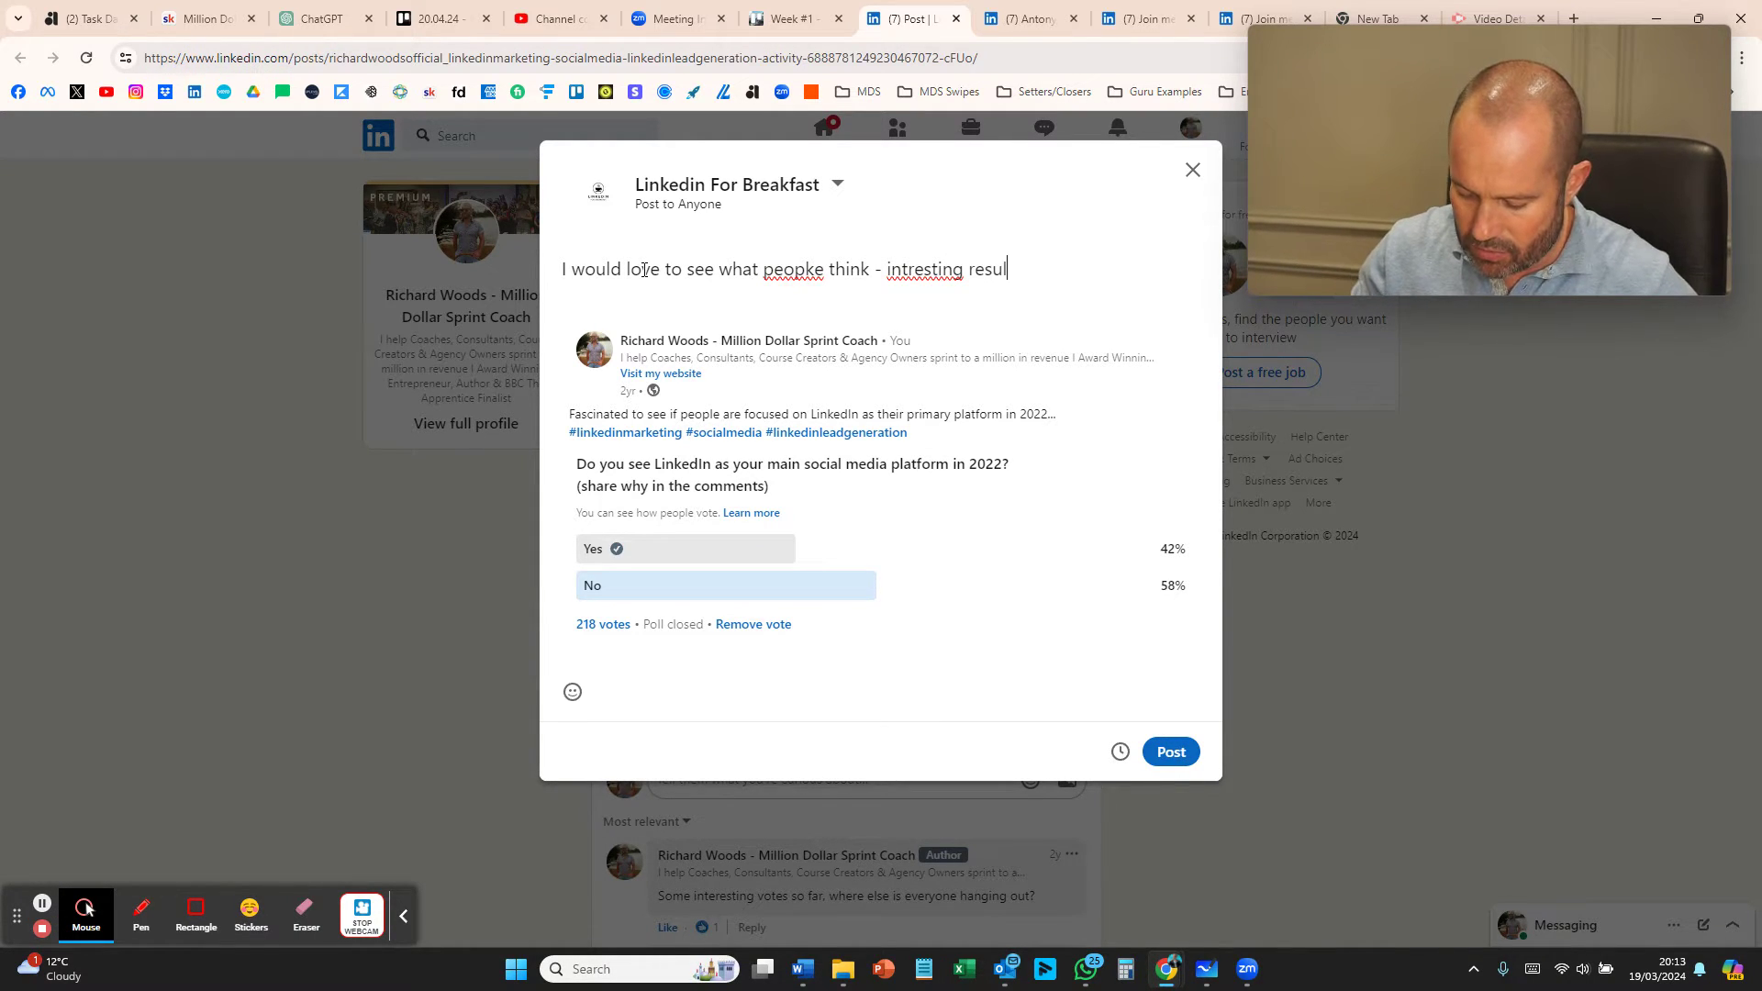
text(ts so far...)
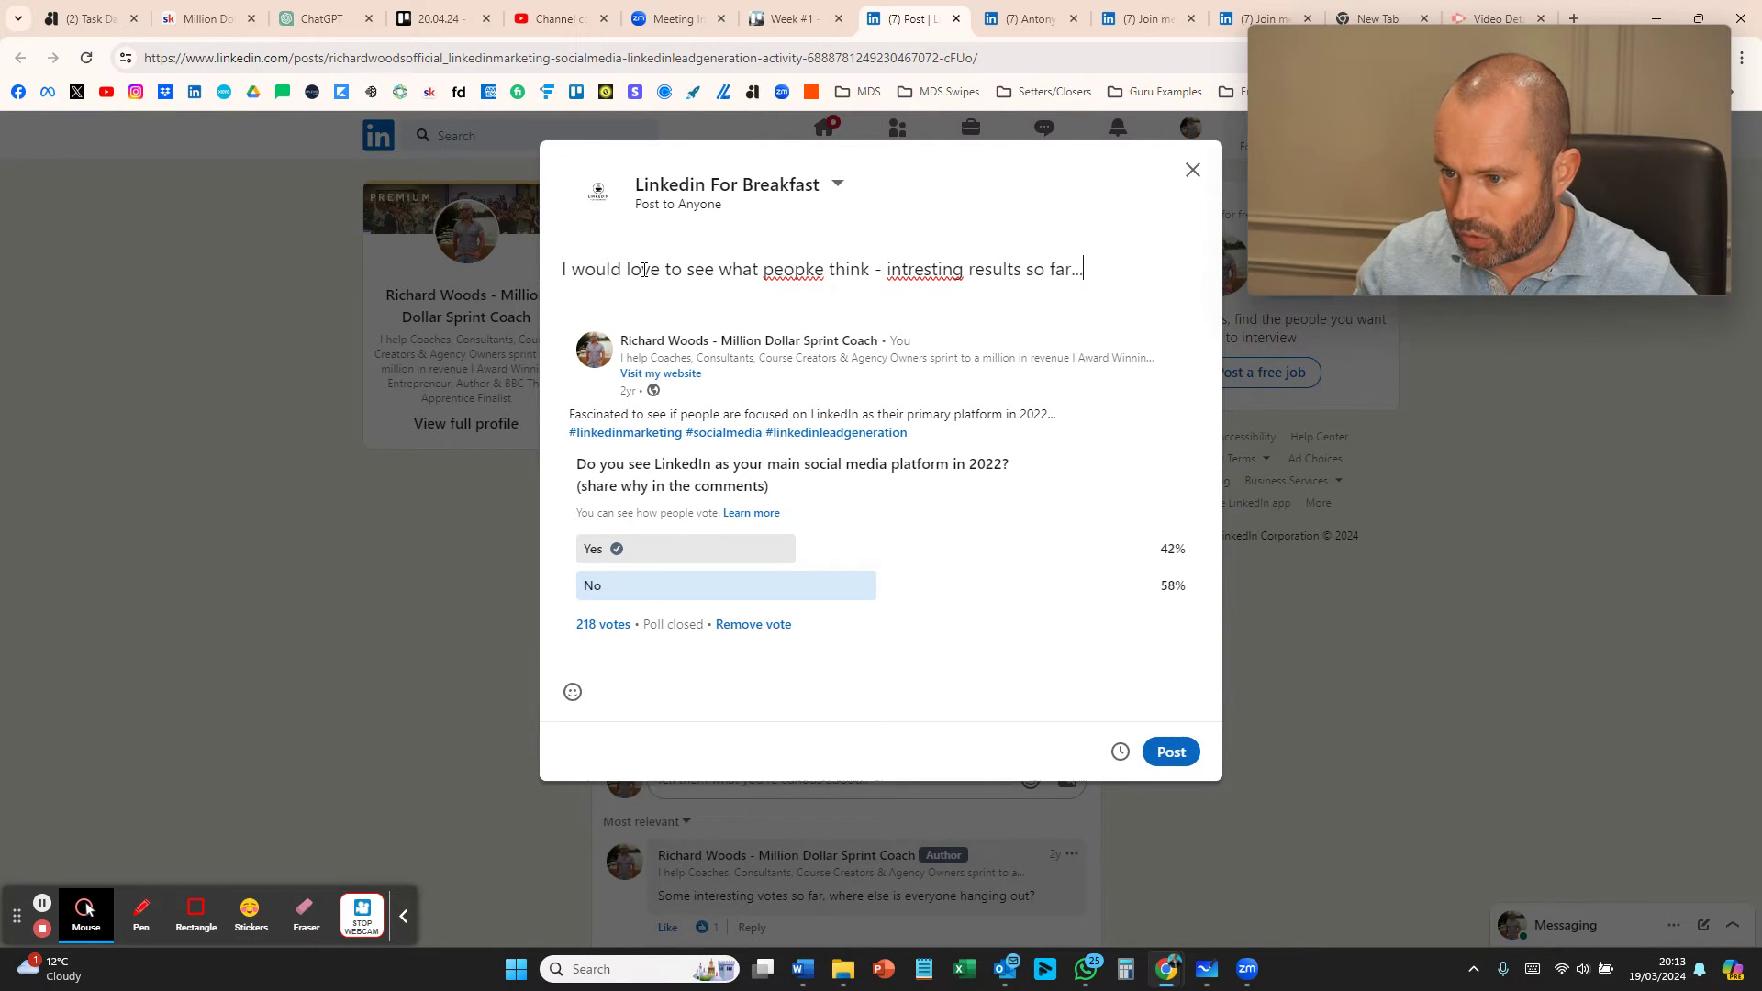
right_click(785, 268)
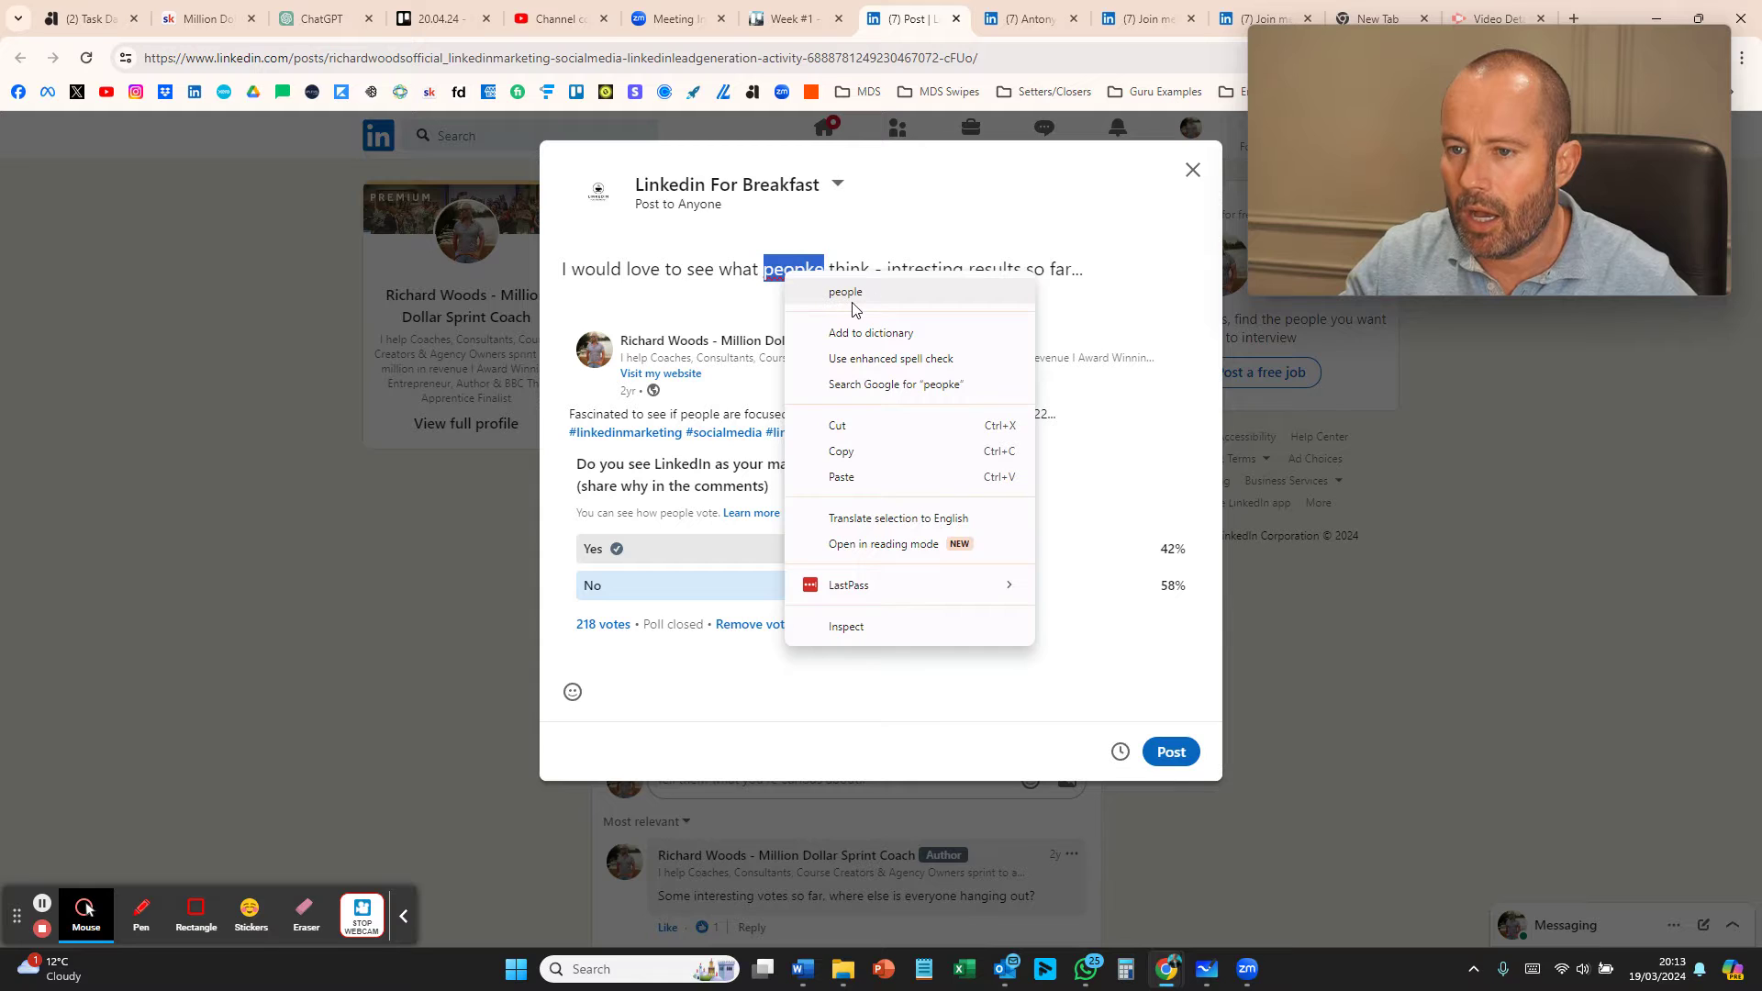
click(851, 298)
right_click(914, 271)
click(993, 293)
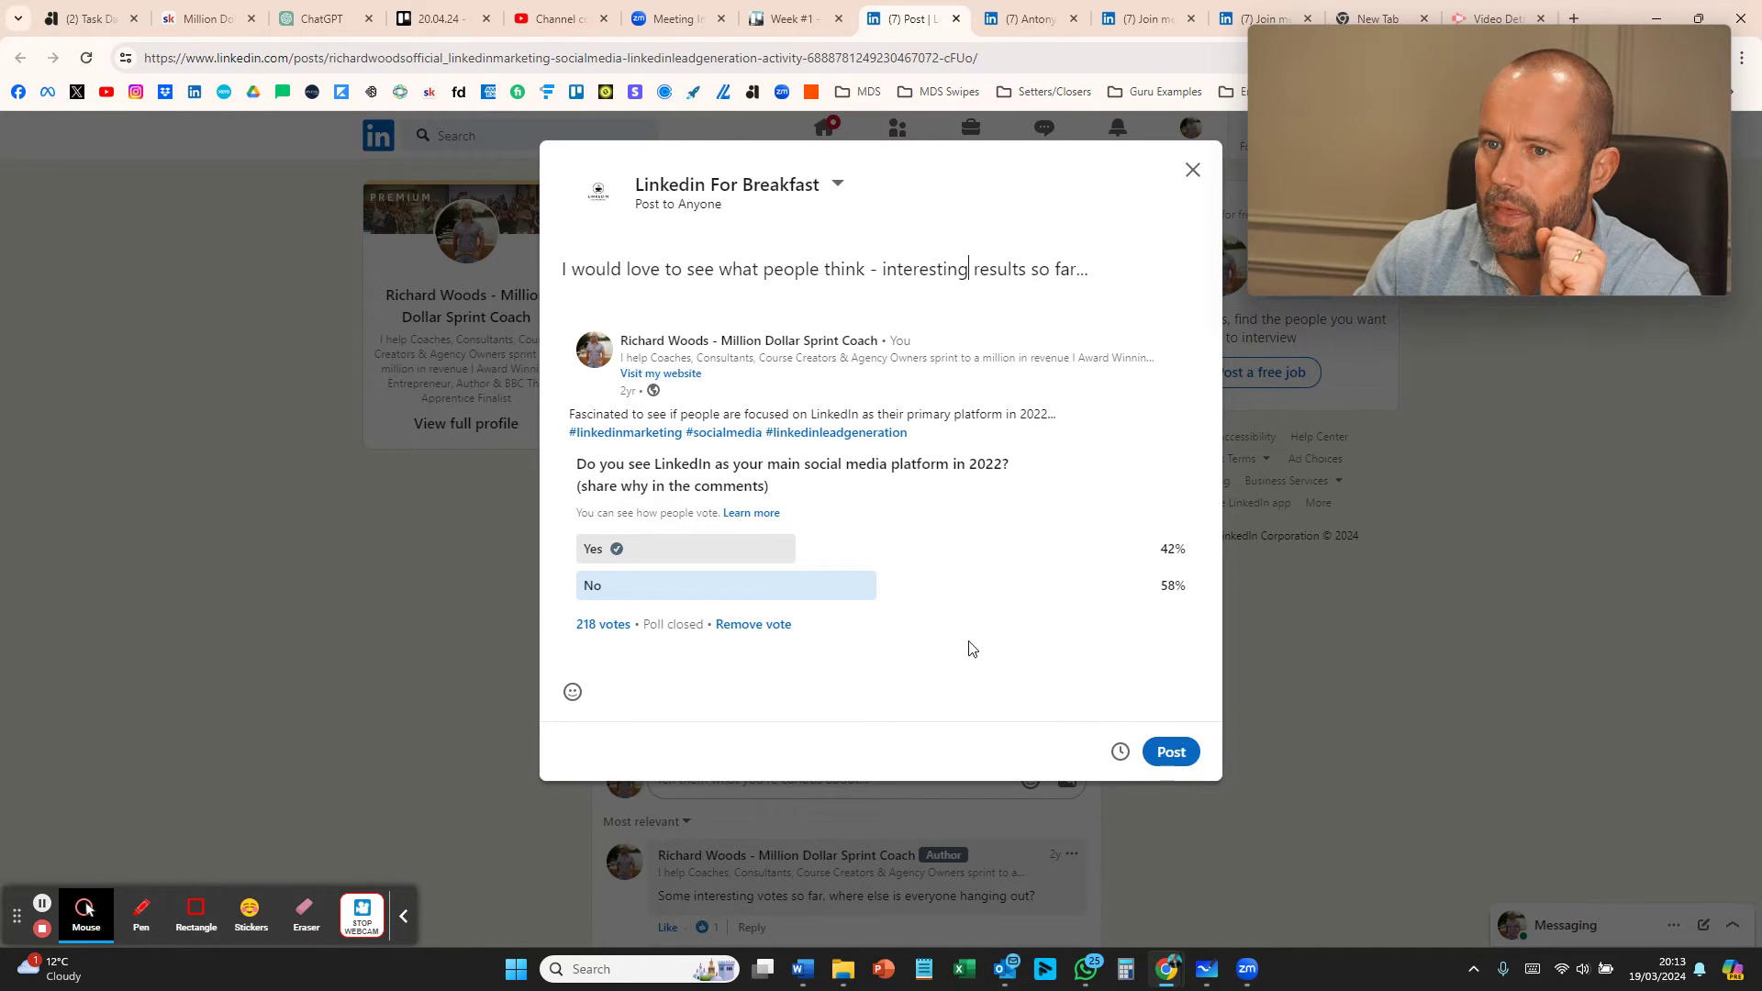
- Publish the commented repost so the poll shows 2 reposts
click(1171, 752)
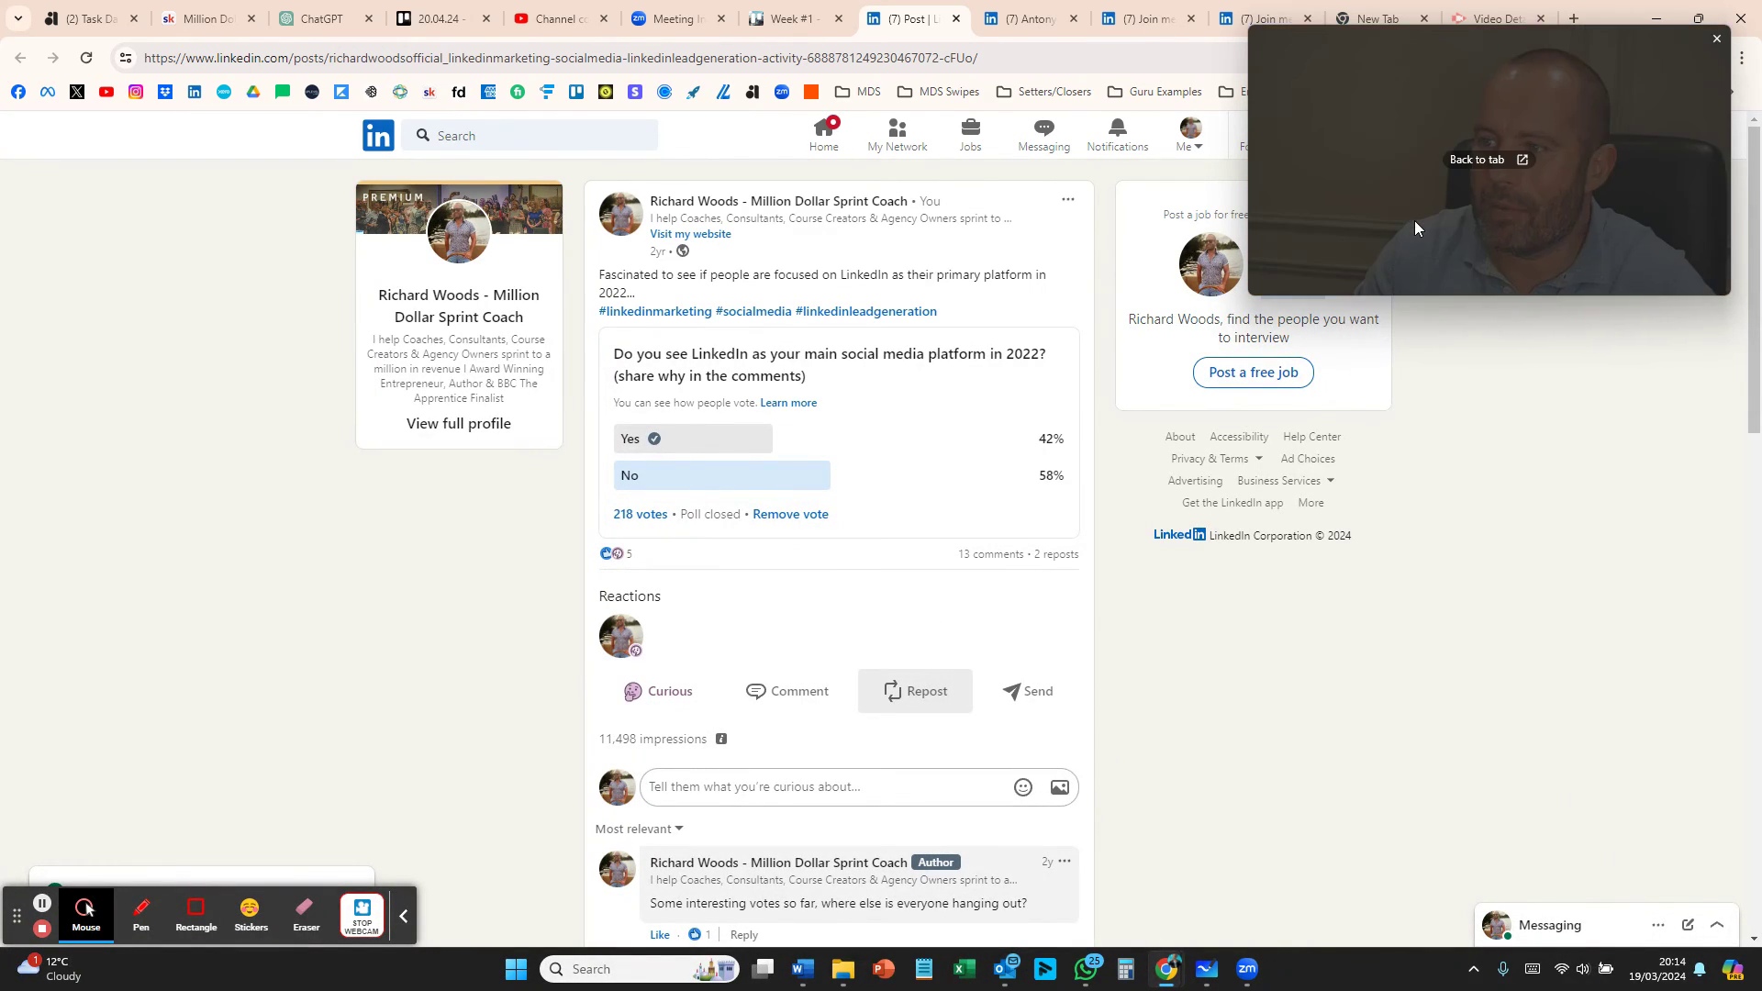
drag(1414, 221, 1415, 288)
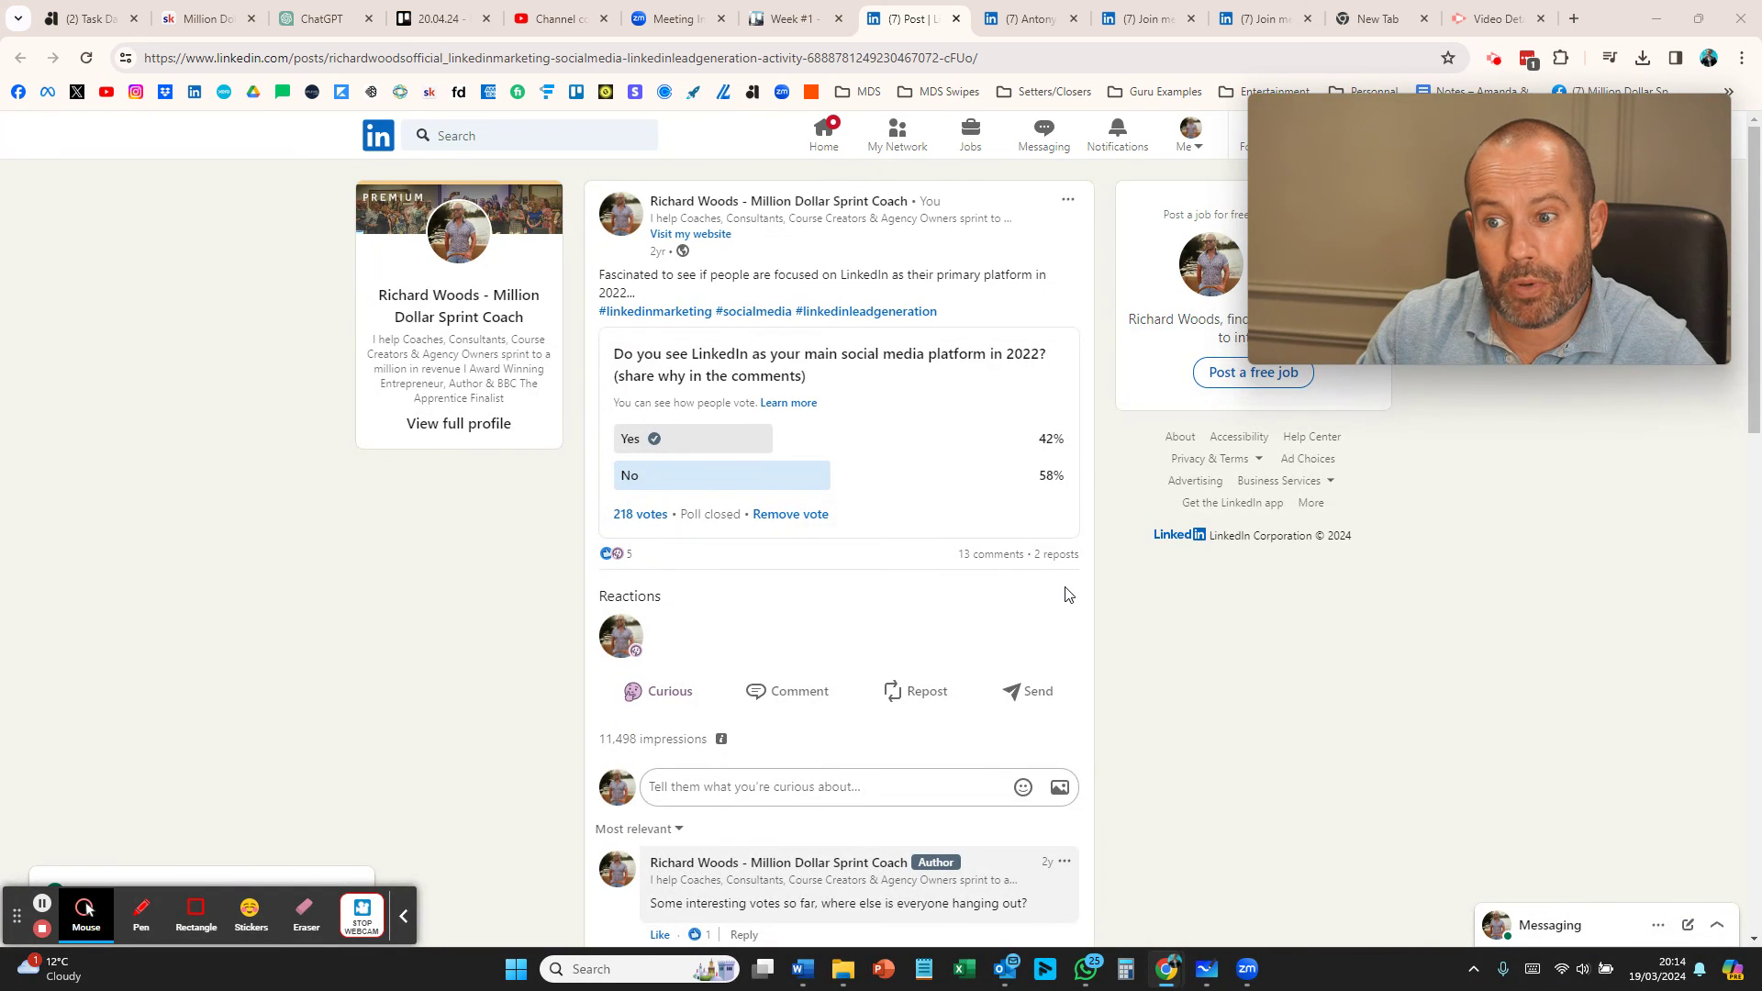